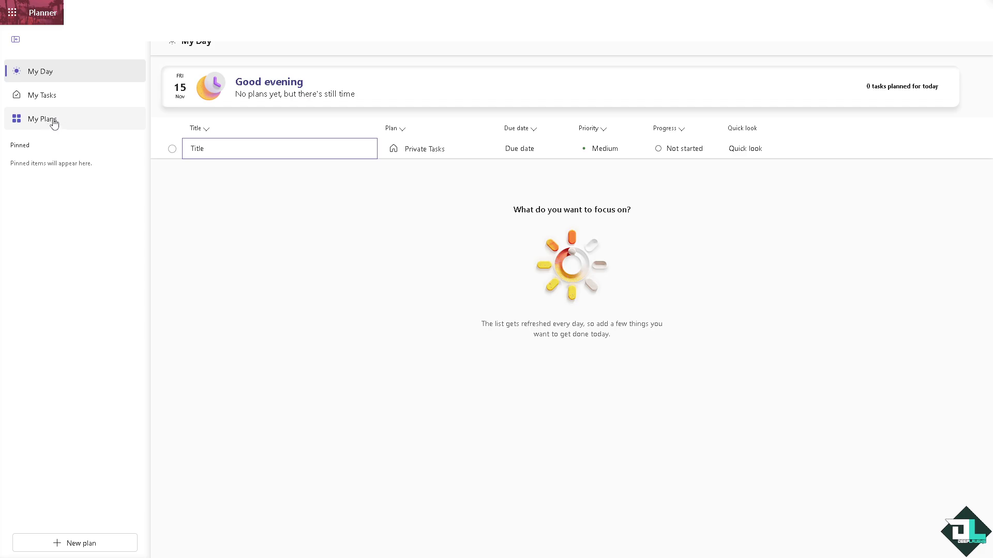
Step: Open the 'How to Sort in Microsoft Planner' plan from My Plans and display it in Grid view
{"action": "left_click", "coordinate": [54, 123]}
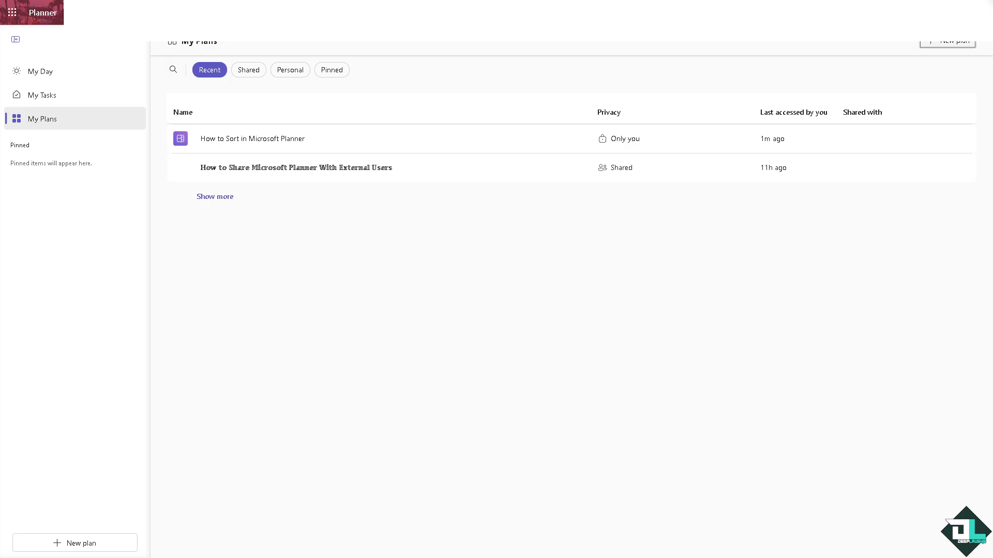
{"action": "left_click", "coordinate": [281, 140]}
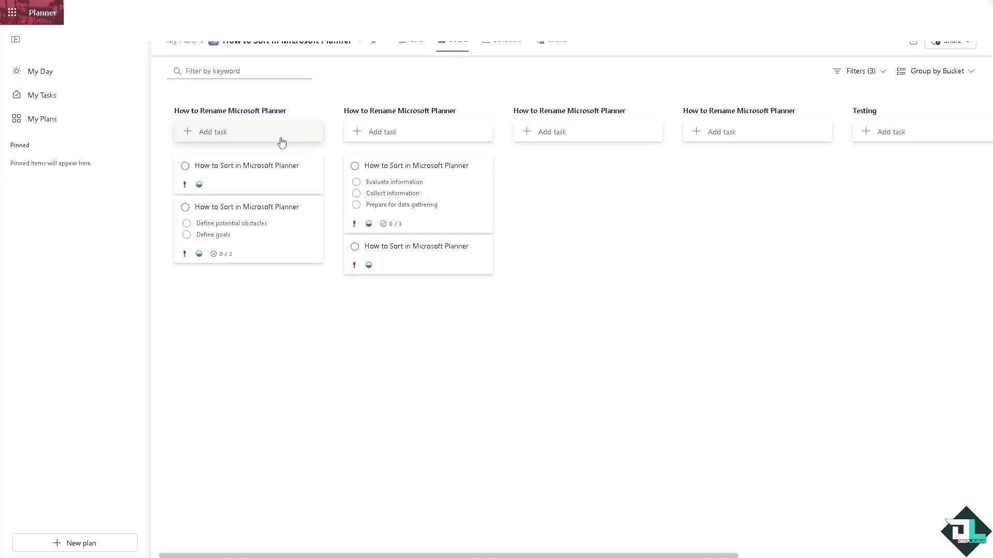
{"action": "left_click", "coordinate": [414, 46]}
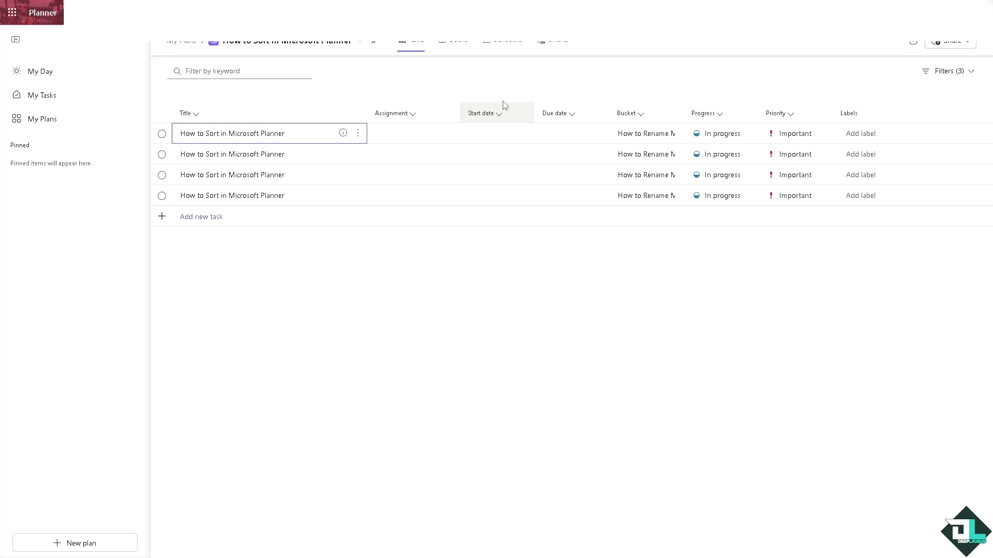
{"action": "left_click", "coordinate": [458, 42]}
{"action": "left_click", "coordinate": [413, 46]}
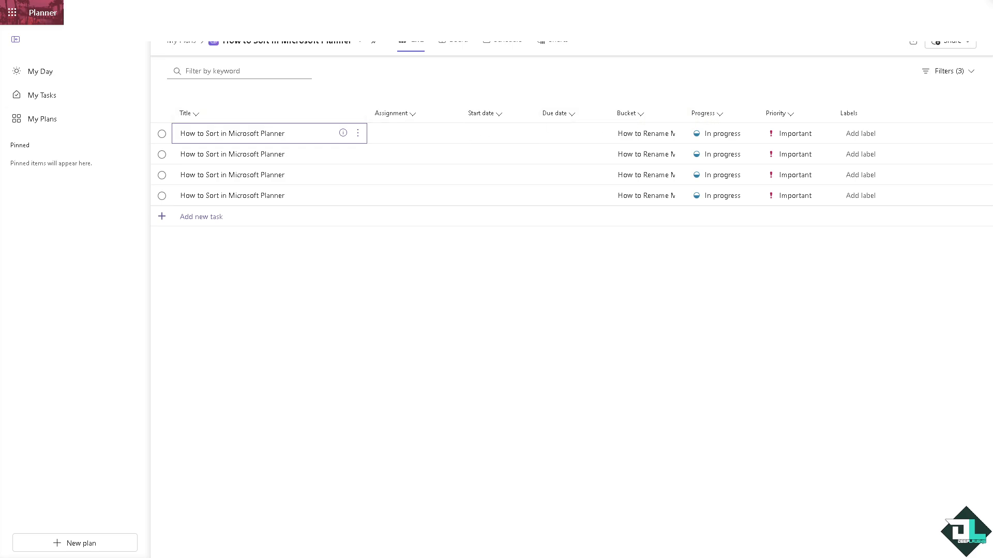
{"action": "left_click", "coordinate": [414, 118]}
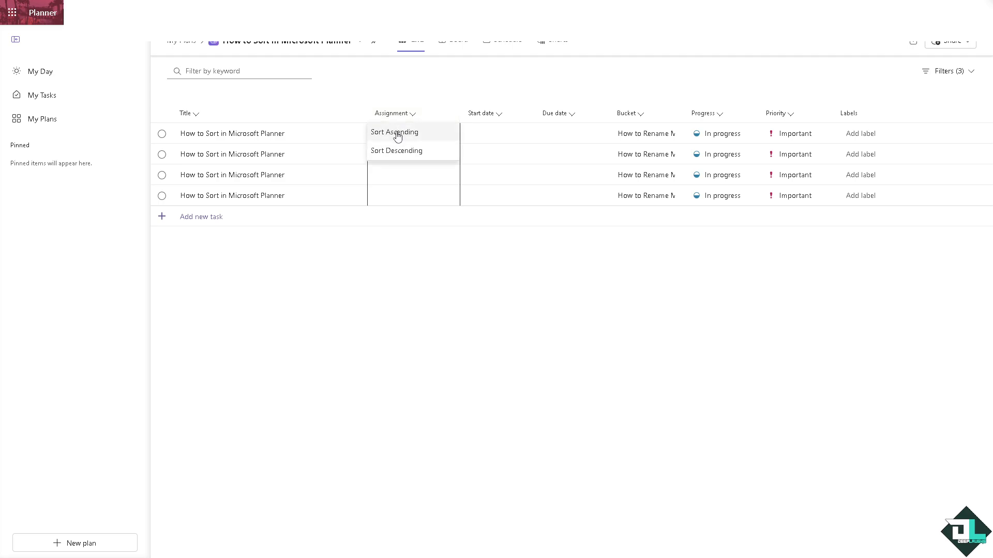
{"action": "left_click", "coordinate": [397, 135]}
{"action": "left_click", "coordinate": [423, 119]}
{"action": "left_click", "coordinate": [404, 136]}
{"action": "left_click", "coordinate": [421, 118]}
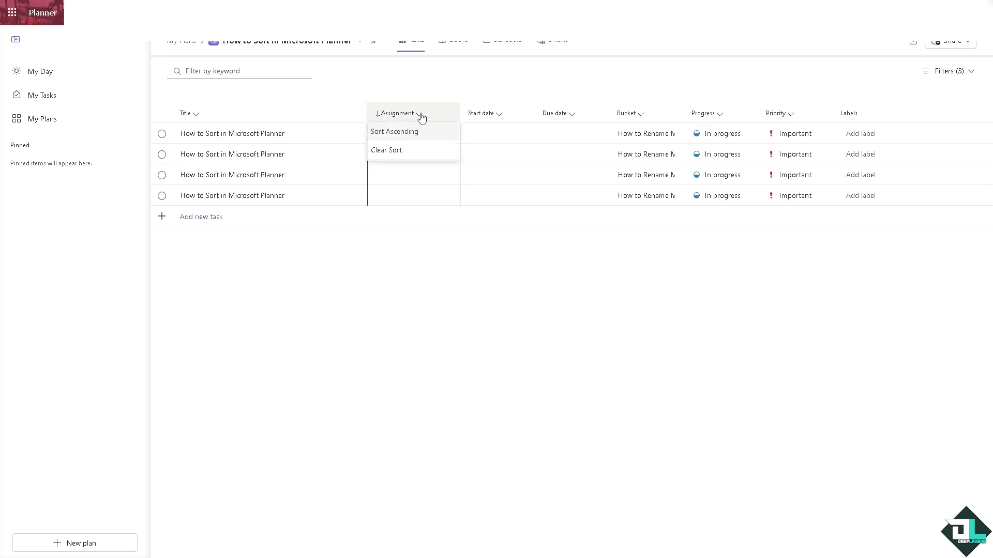
{"action": "left_click", "coordinate": [400, 152]}
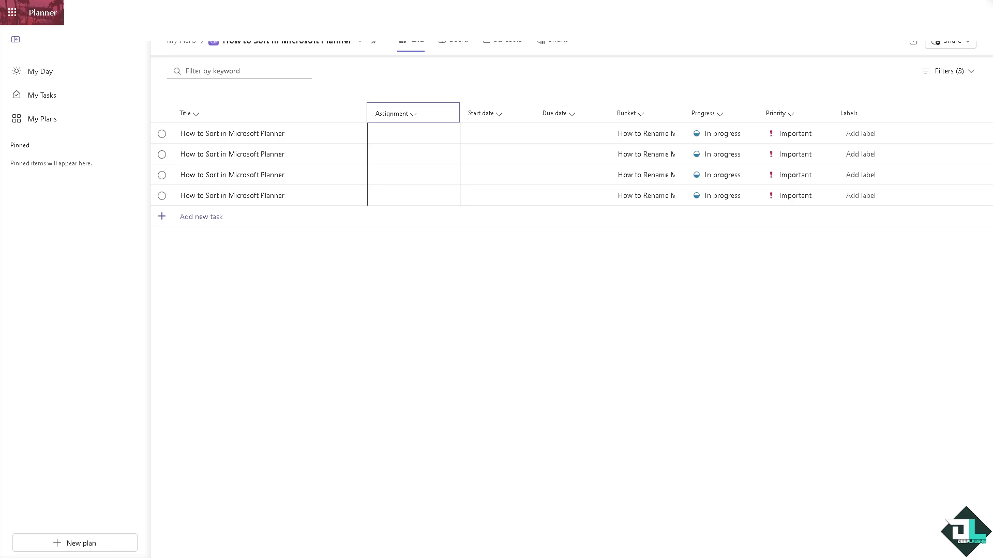
Step: Retitle the first two tasks 'A' and 'B'
{"action": "right_click", "coordinate": [242, 134]}
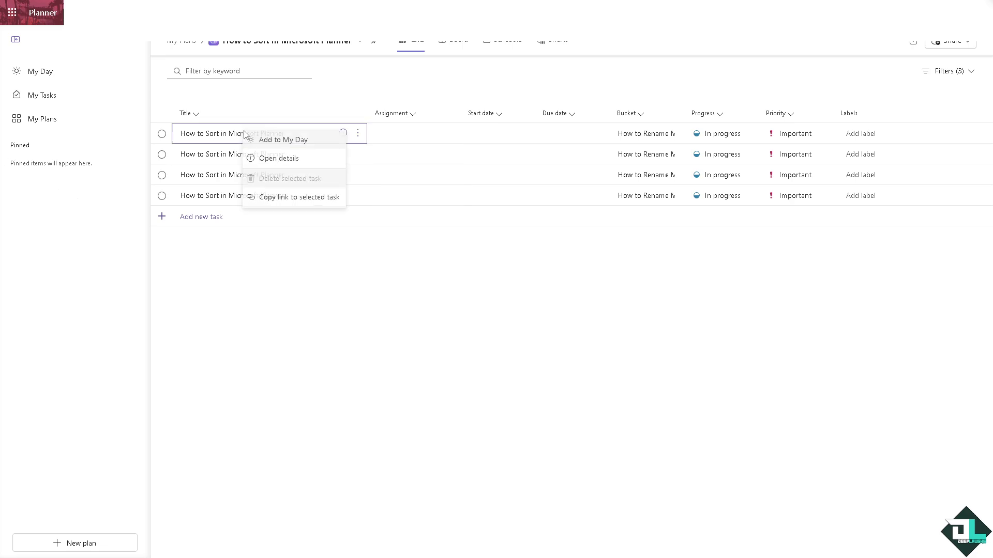
{"action": "left_click", "coordinate": [217, 138]}
{"action": "triple_click", "coordinate": [234, 135]}
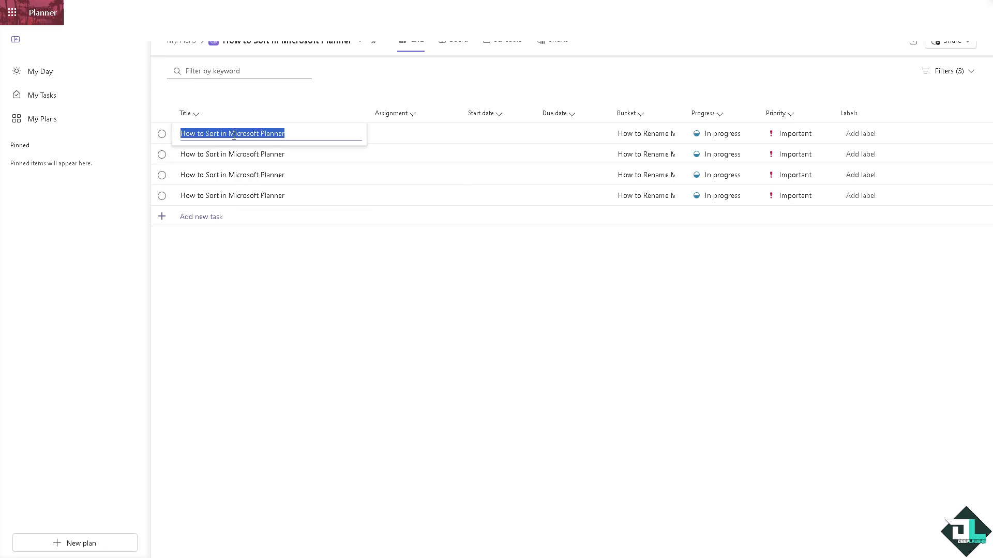
{"action": "type", "text": "A"}
{"action": "left_click", "coordinate": [279, 155]}
{"action": "right_click", "coordinate": [278, 156]}
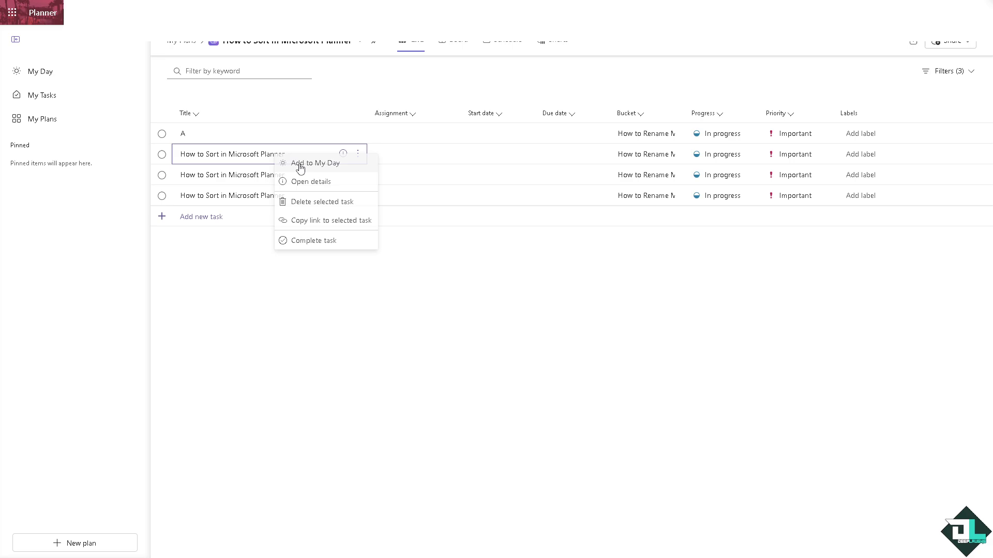
{"action": "left_click", "coordinate": [258, 158]}
{"action": "double_click", "coordinate": [256, 154]}
{"action": "triple_click", "coordinate": [256, 154]}
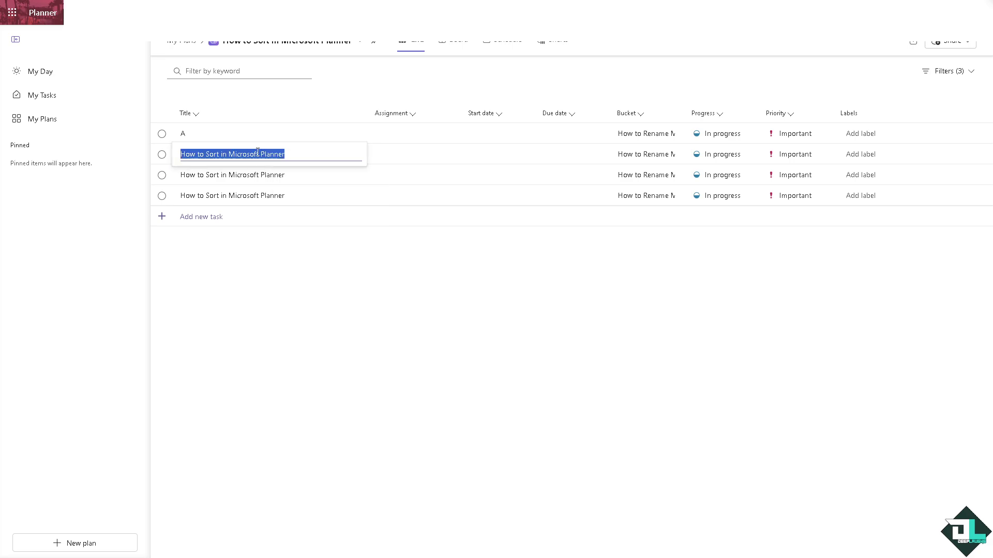
{"action": "type", "text": "B"}
Step: Retitle the third and fourth tasks 'C' and 'D'
{"action": "left_click", "coordinate": [268, 174]}
{"action": "triple_click", "coordinate": [267, 173]}
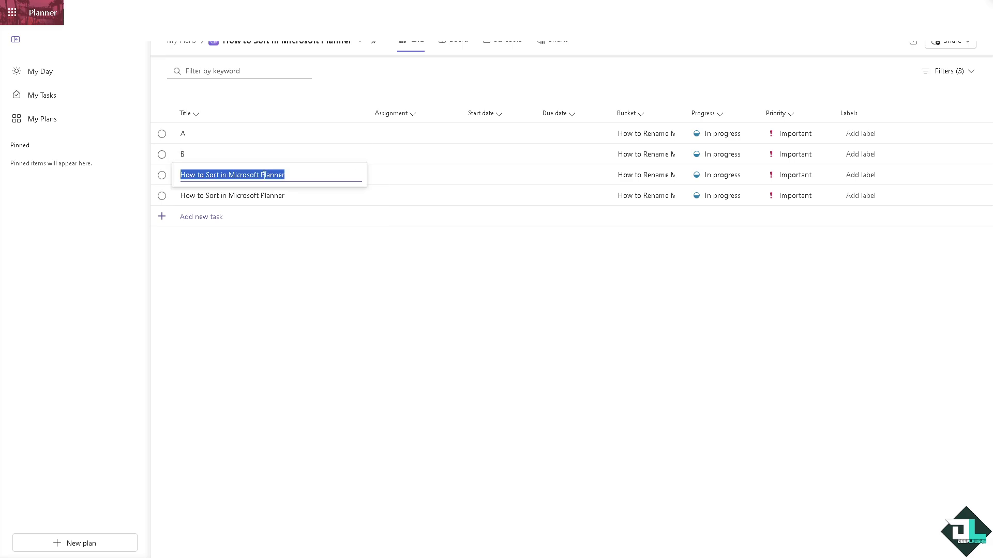
{"action": "type", "text": "C"}
{"action": "left_click", "coordinate": [268, 195]}
{"action": "triple_click", "coordinate": [267, 195]}
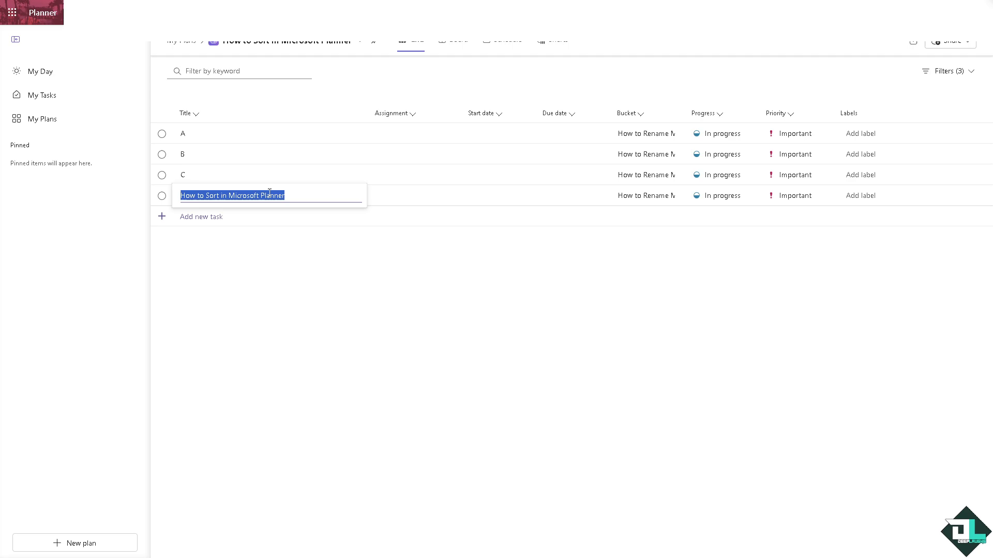
{"action": "type", "text": "D"}
{"action": "key", "text": "Return"}
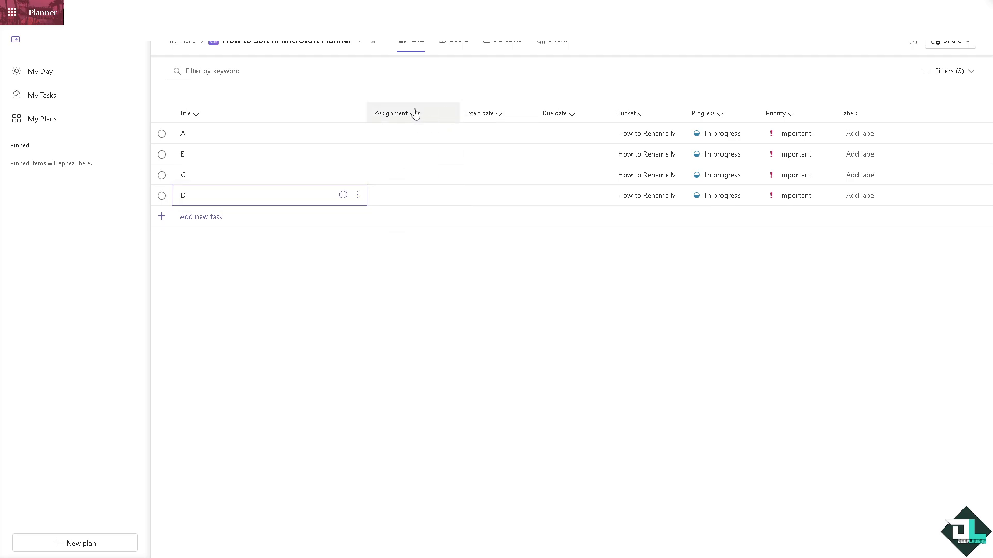
Step: Sort the task list ascending by the Assignment column
{"action": "left_click", "coordinate": [412, 116]}
{"action": "left_click", "coordinate": [402, 132]}
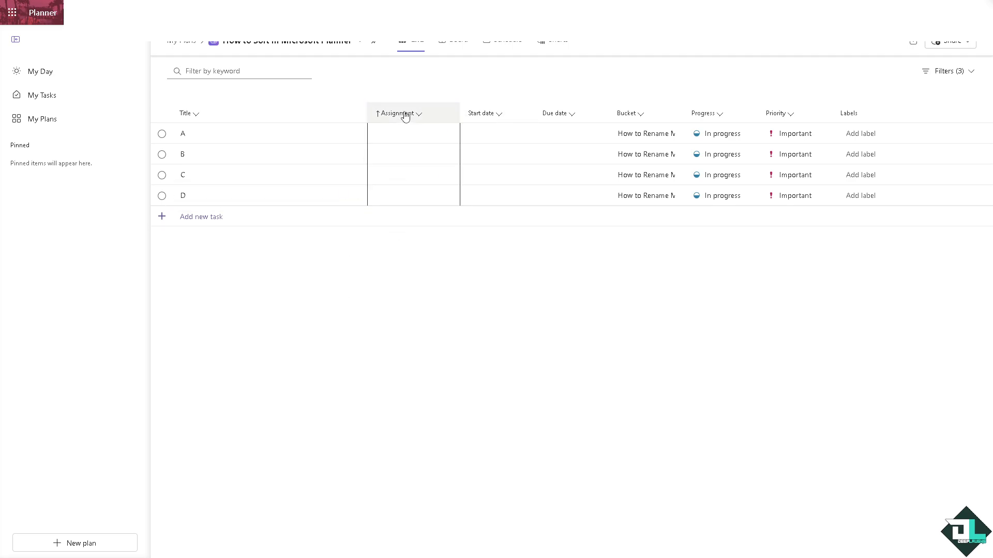
{"action": "left_click", "coordinate": [405, 114]}
{"action": "left_click", "coordinate": [404, 151]}
{"action": "left_click", "coordinate": [406, 115]}
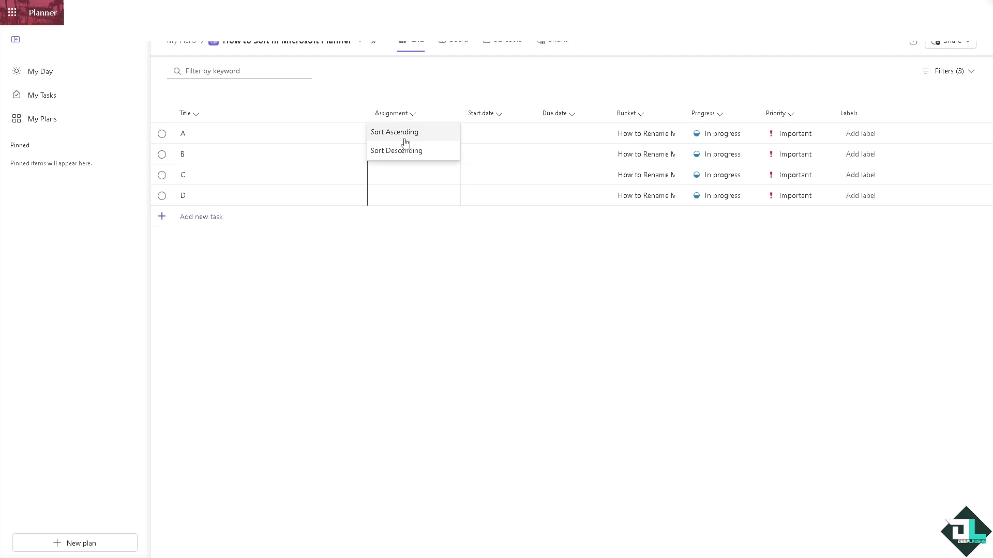
{"action": "left_click", "coordinate": [405, 134]}
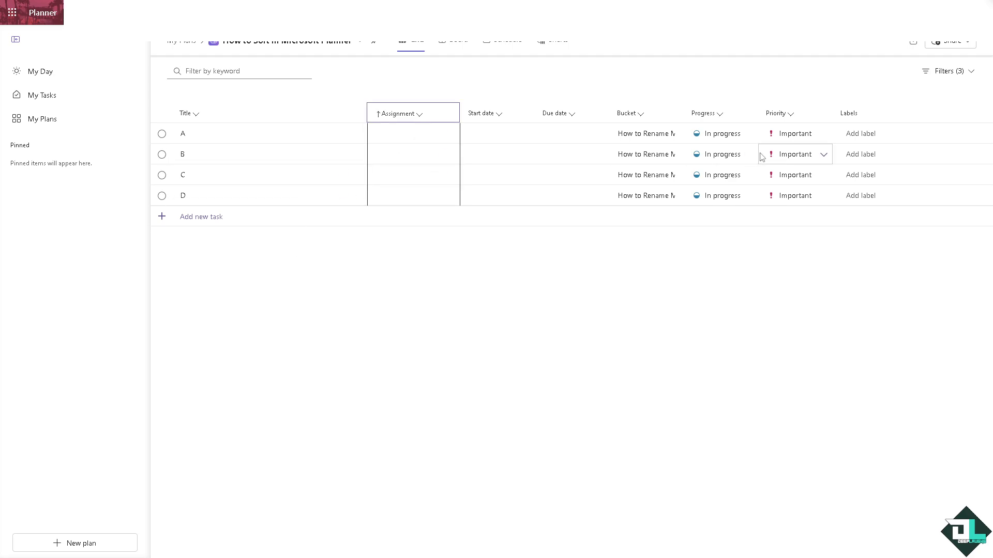
Step: In Board view, rename the first bucket to 'SORT 1'
{"action": "left_click", "coordinate": [453, 41]}
{"action": "mouse_move", "coordinate": [230, 111]}
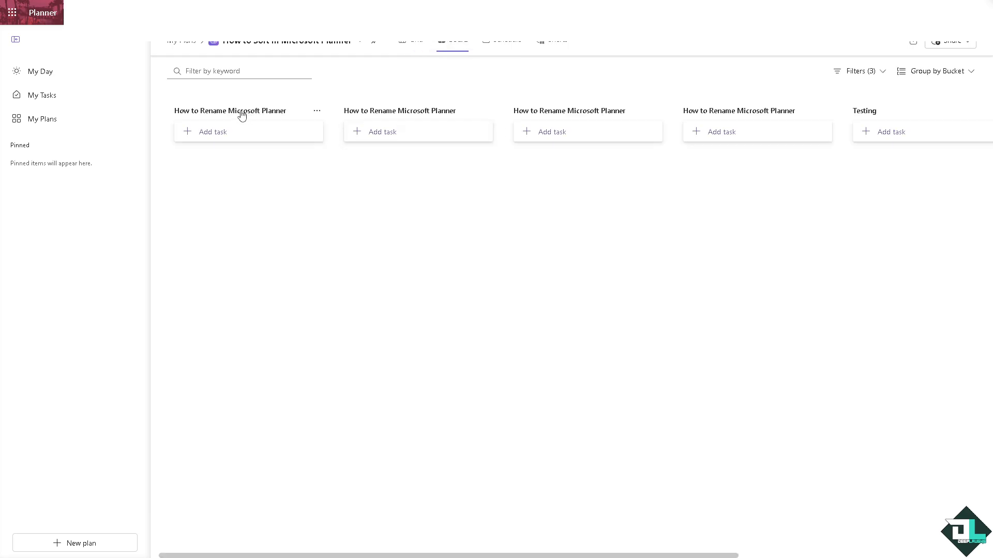
{"action": "right_click", "coordinate": [255, 111]}
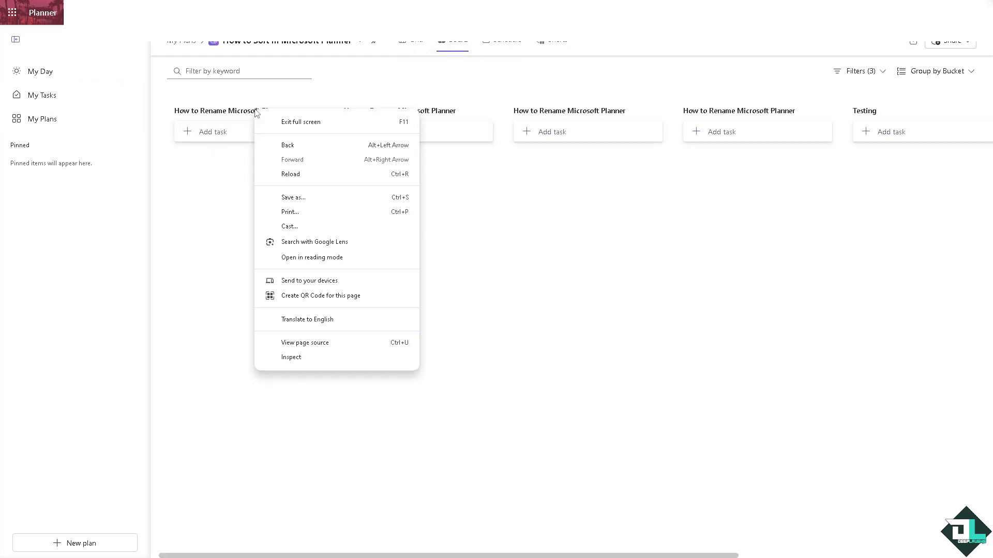
{"action": "left_click", "coordinate": [226, 153]}
{"action": "left_click", "coordinate": [317, 111]}
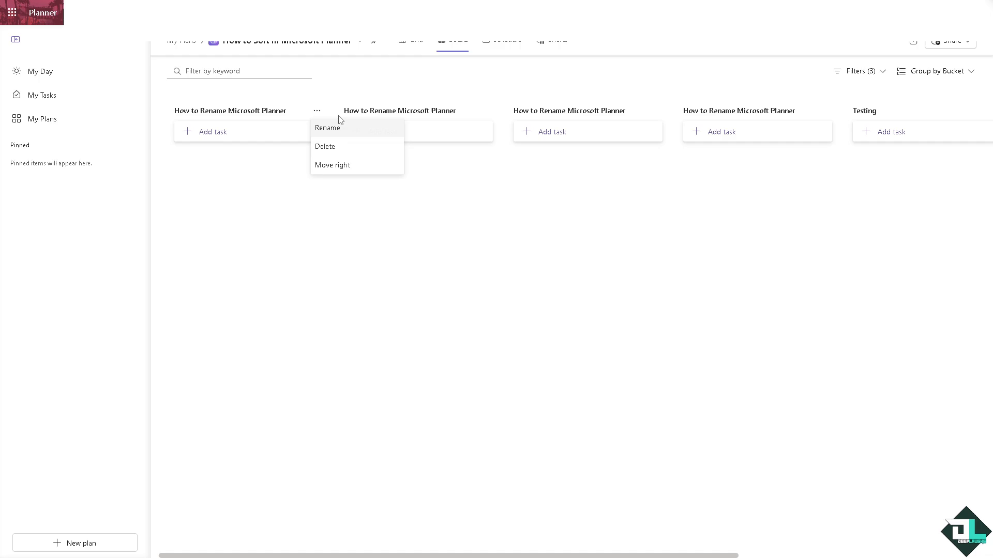
{"action": "left_click", "coordinate": [328, 129]}
{"action": "key", "text": "ctrl+a"}
{"action": "type", "text": "S"}
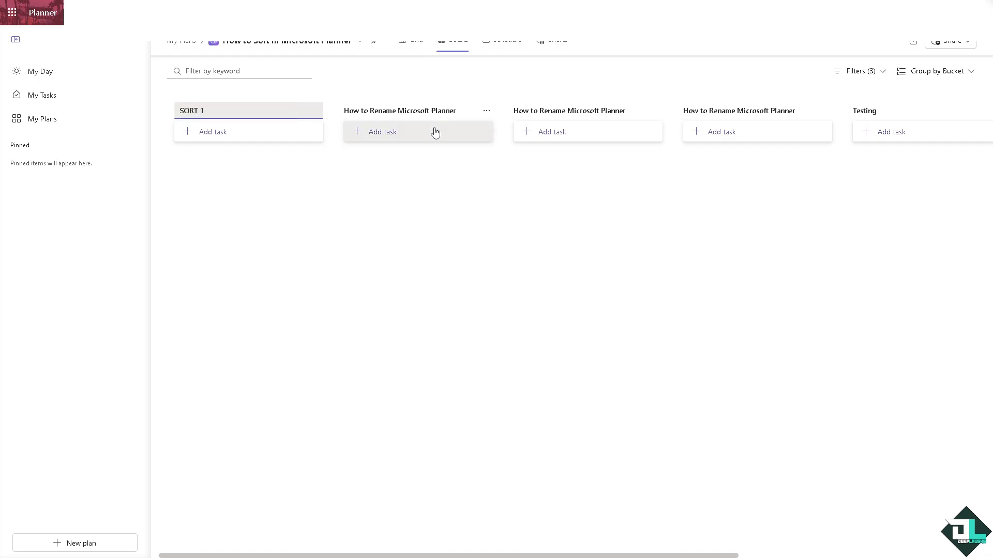
{"action": "key", "text": "Return"}
Step: Rename the second bucket to 'SORT 2'
{"action": "right_click", "coordinate": [424, 114]}
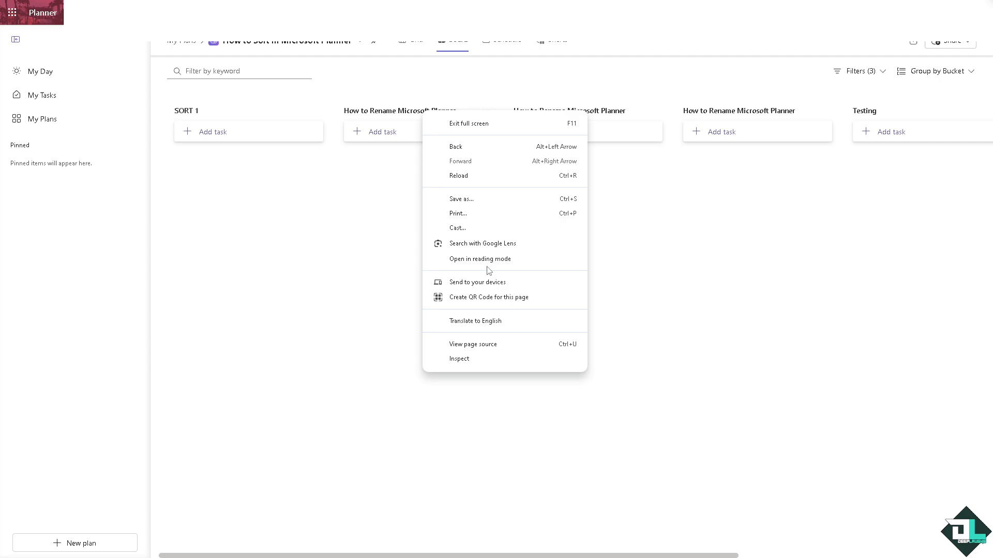
{"action": "left_click", "coordinate": [371, 201]}
{"action": "left_click", "coordinate": [488, 111]}
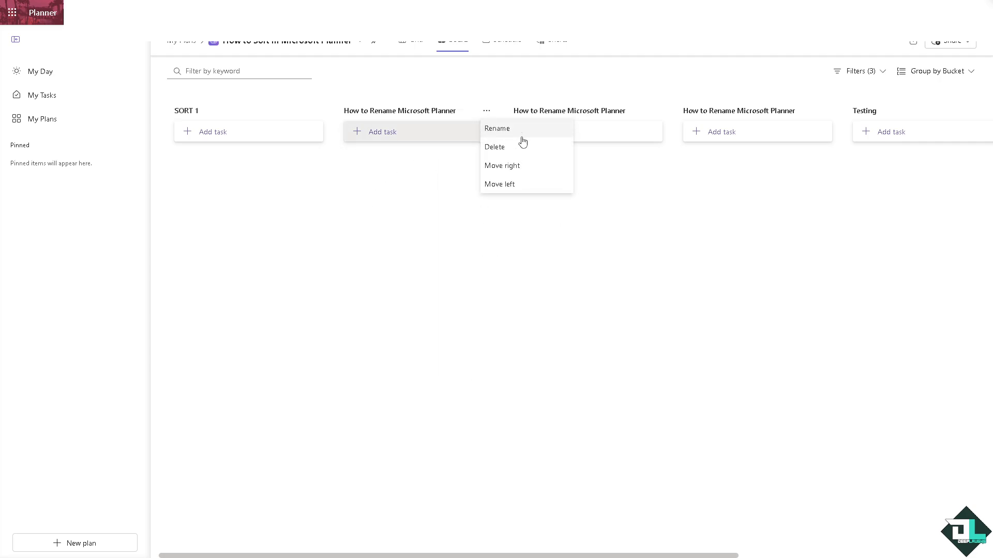
{"action": "left_click", "coordinate": [519, 129]}
{"action": "type", "text": "SOR"}
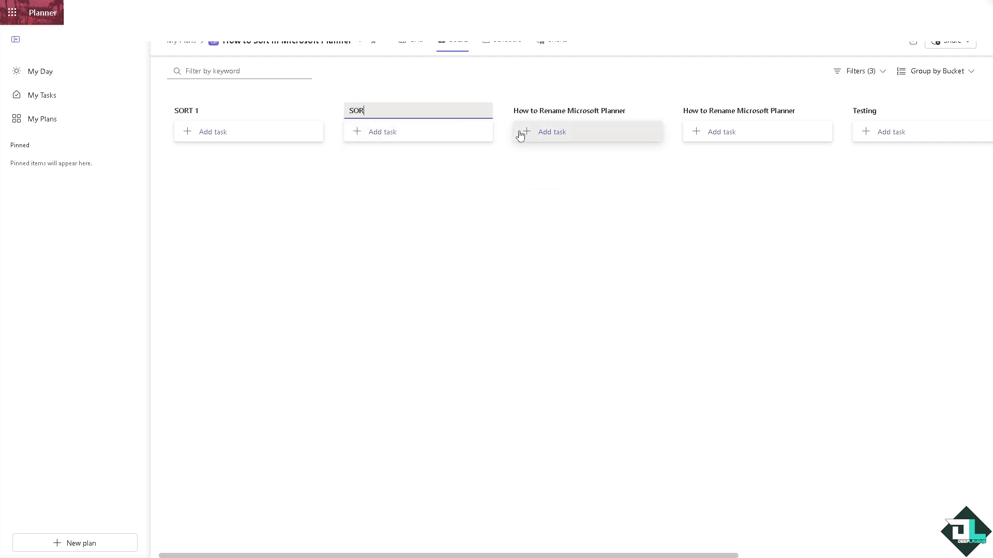
{"action": "type", "text": "T 2"}
{"action": "key", "text": "Return"}
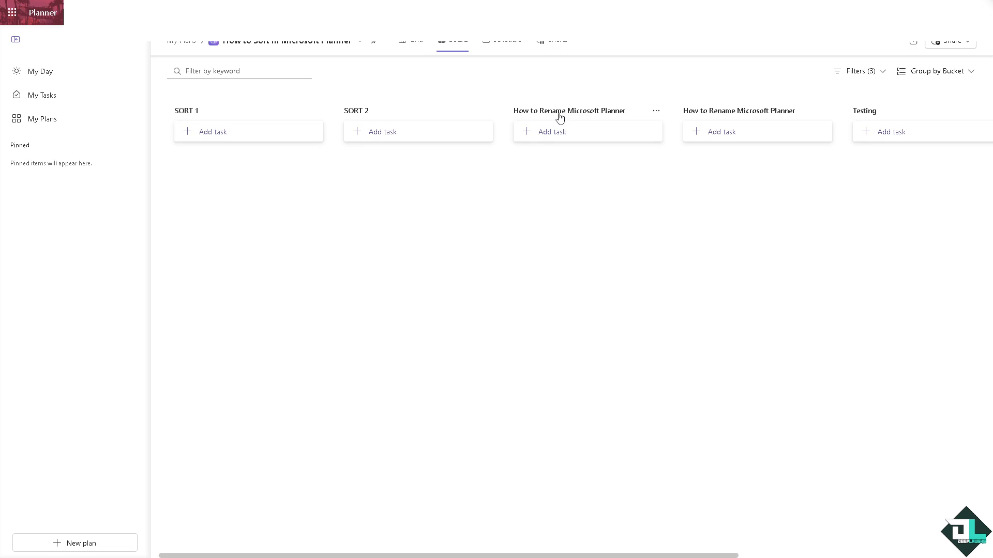
Step: Rename the third bucket to 'SORT 3'
{"action": "right_click", "coordinate": [562, 112]}
{"action": "left_click", "coordinate": [492, 162]}
{"action": "left_click", "coordinate": [556, 111]}
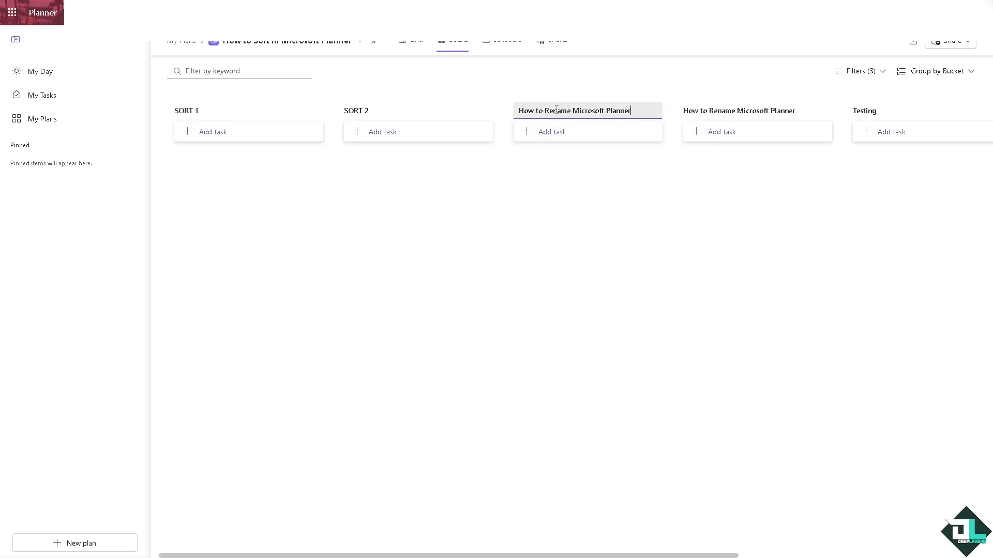
{"action": "type", "text": "SORT 3"}
{"action": "key", "text": "Return"}
Step: Delete the 'How to Rename Microsoft Planner' bucket
{"action": "left_click", "coordinate": [825, 110]}
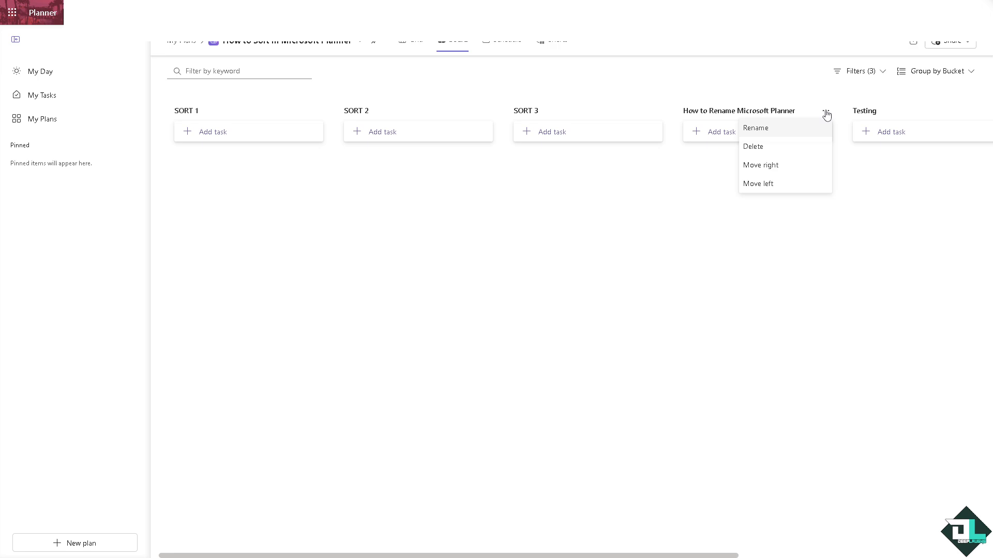
{"action": "left_click", "coordinate": [770, 150]}
{"action": "left_click", "coordinate": [622, 305]}
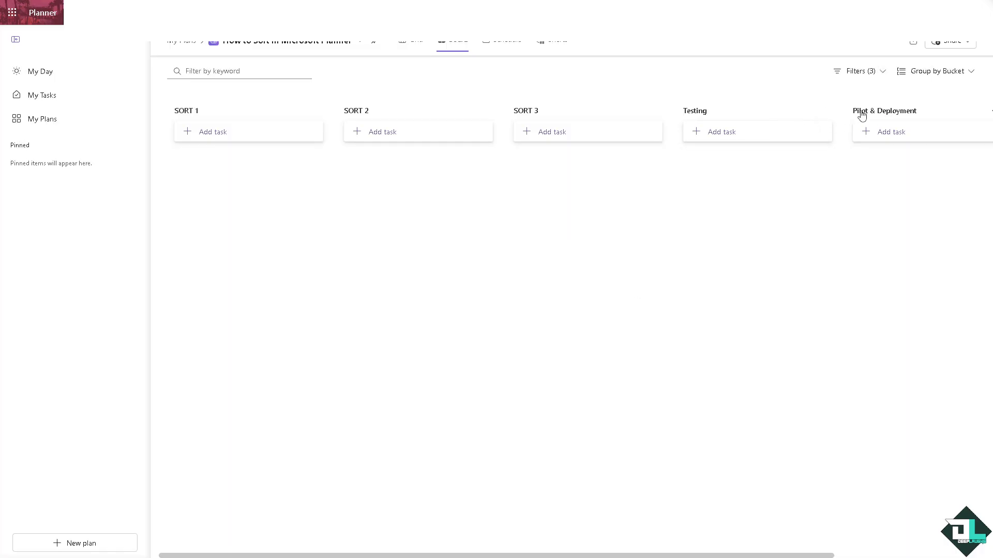
Step: Delete the Testing bucket, then the Pilot & Deployment bucket, confirming each deletion
{"action": "left_click", "coordinate": [826, 111]}
{"action": "left_click", "coordinate": [777, 149]}
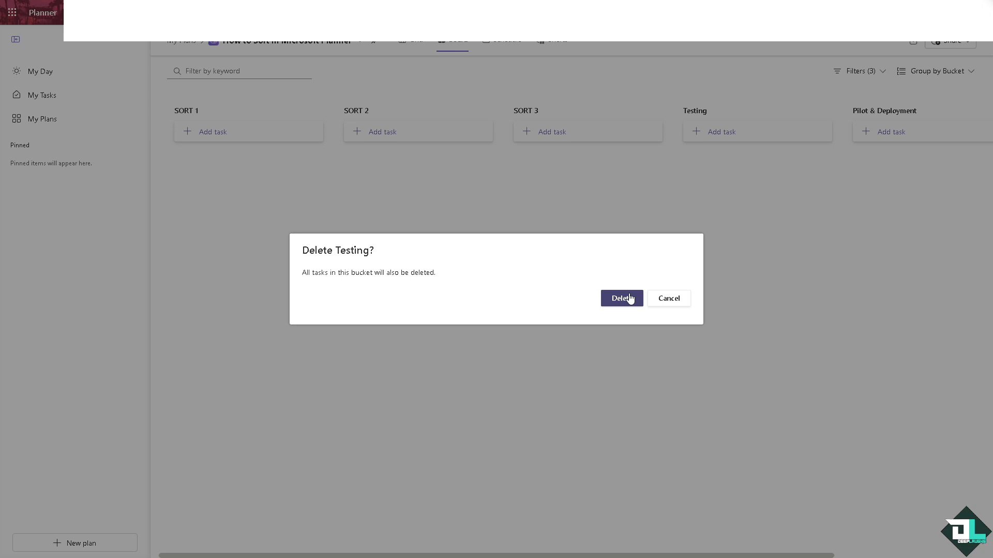
{"action": "left_click", "coordinate": [630, 299]}
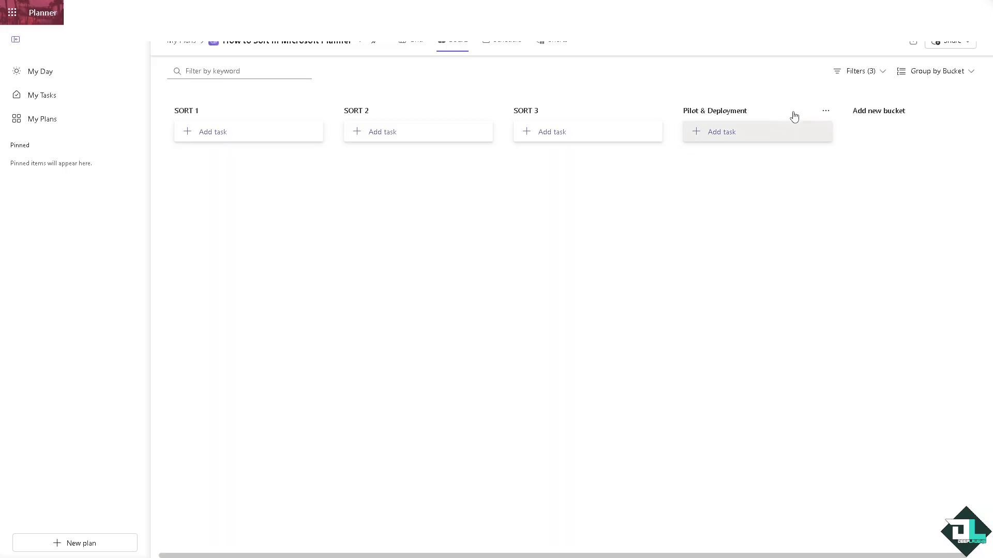
{"action": "left_click", "coordinate": [825, 111]}
{"action": "left_click", "coordinate": [780, 150]}
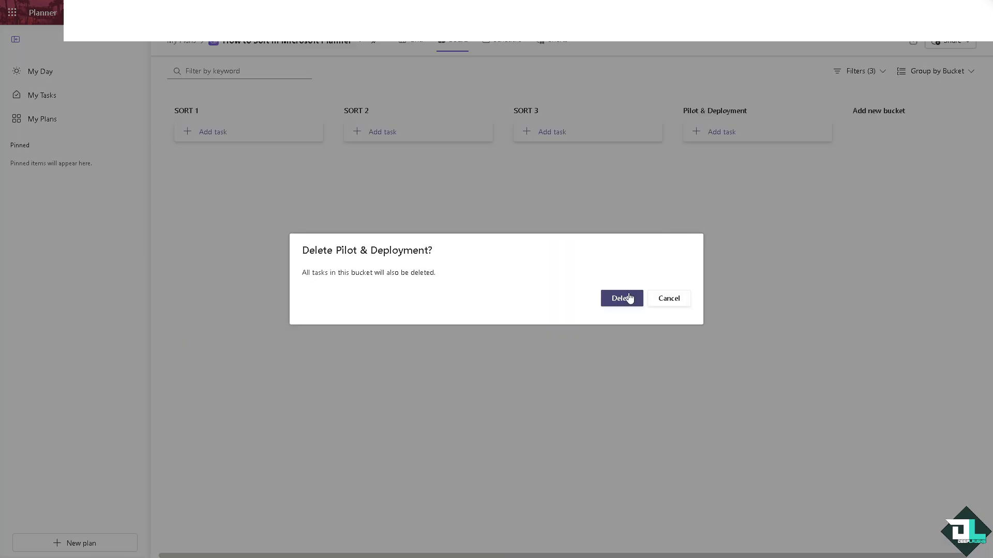
{"action": "left_click", "coordinate": [630, 298]}
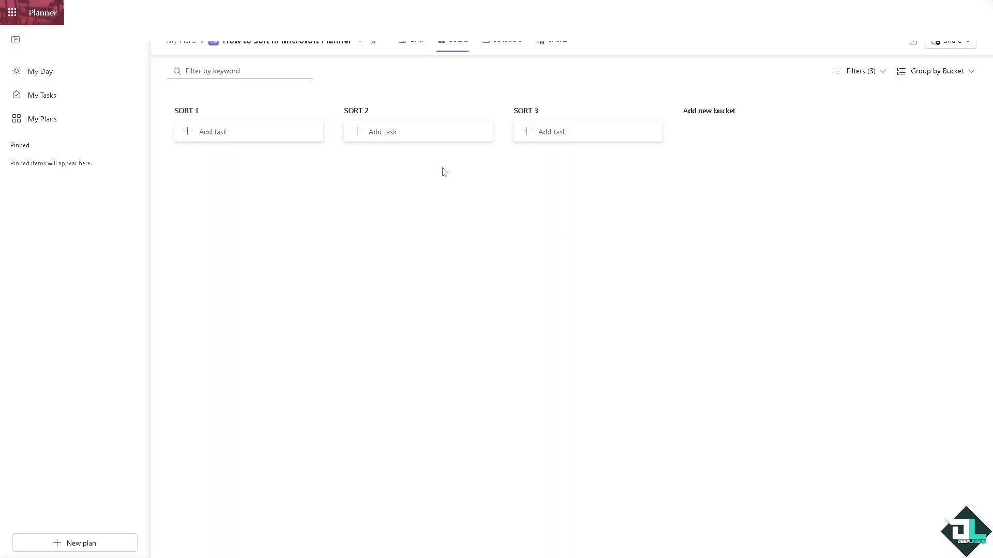
Step: Add a task named 'How to Sort in Microsoft Planner' to the SORT 1 bucket
{"action": "left_click", "coordinate": [221, 133]}
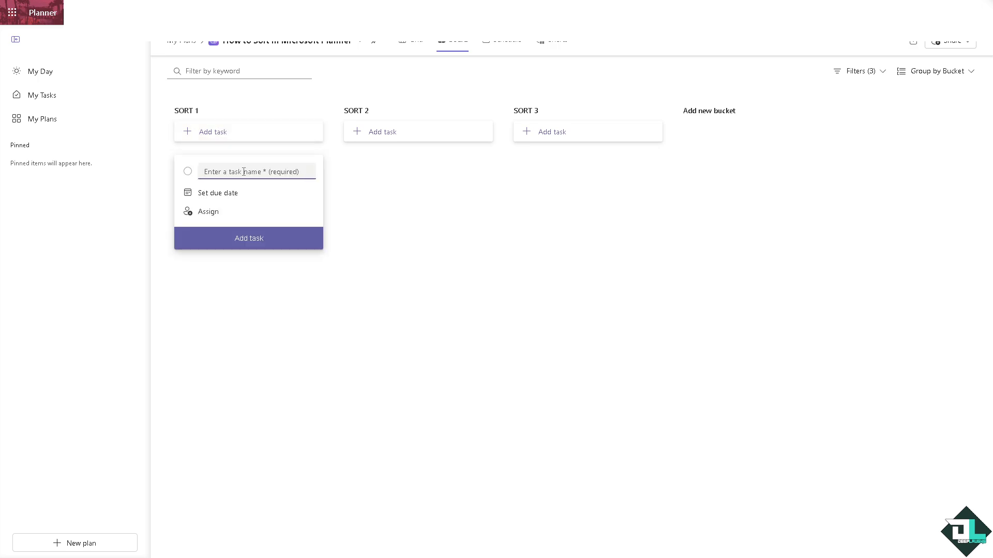
{"action": "type", "text": "How to Sort in Microsoft Planner"}
{"action": "left_click", "coordinate": [266, 238]}
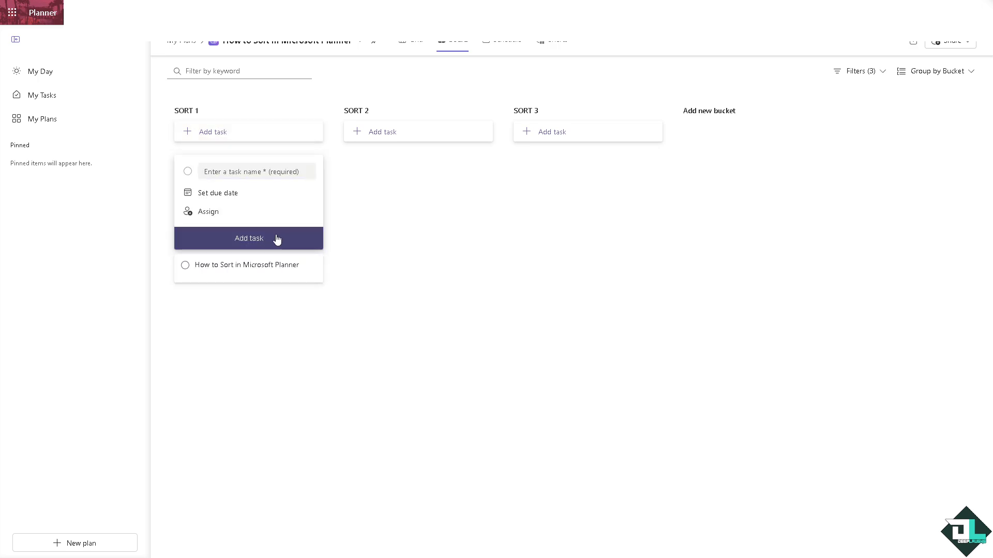
{"action": "left_click", "coordinate": [266, 268]}
Step: Give the new SORT 1 task the note 'SORT 1' and Urgent priority
{"action": "left_click", "coordinate": [259, 167]}
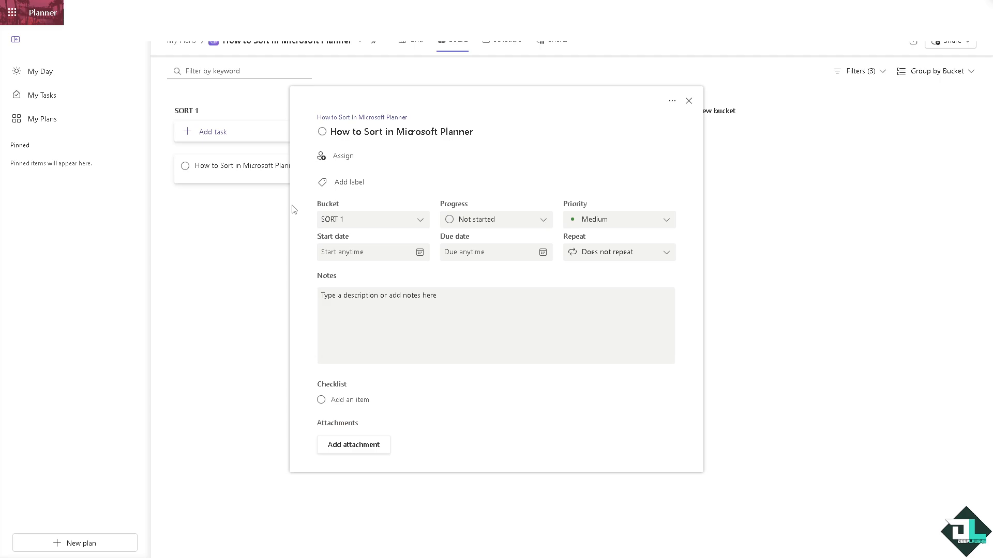
{"action": "left_click", "coordinate": [425, 306]}
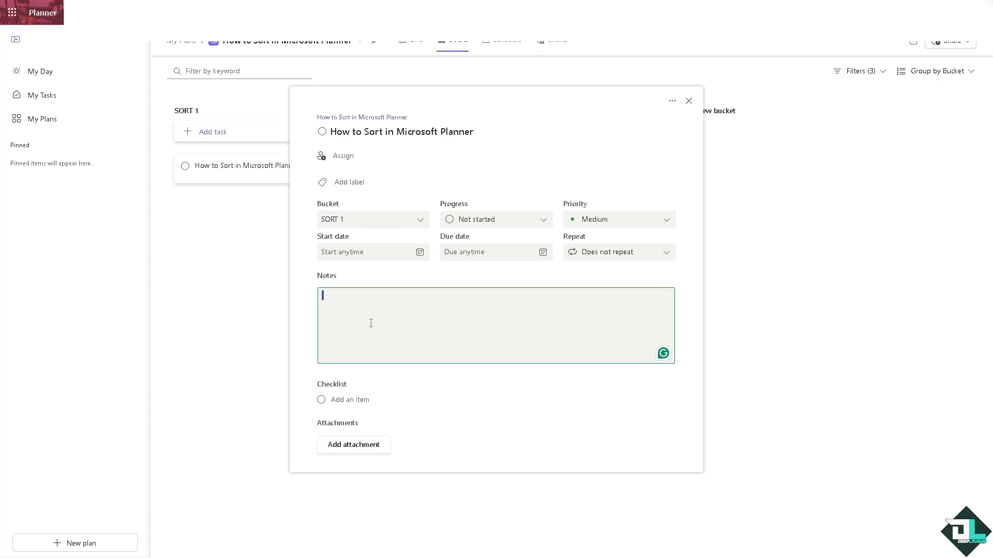
{"action": "type", "text": "SORT 1"}
{"action": "left_click", "coordinate": [608, 221]}
{"action": "left_click", "coordinate": [593, 239]}
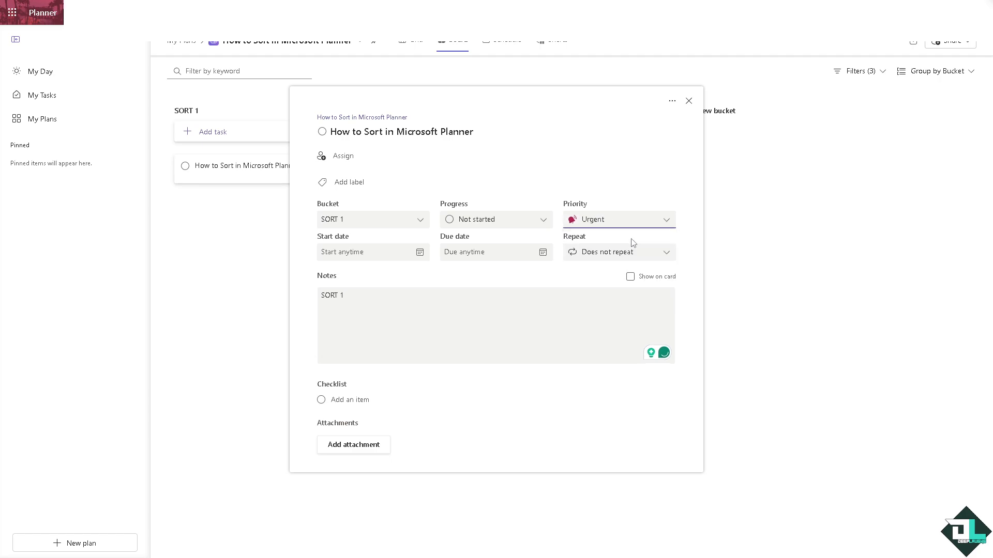
{"action": "key", "text": "Escape"}
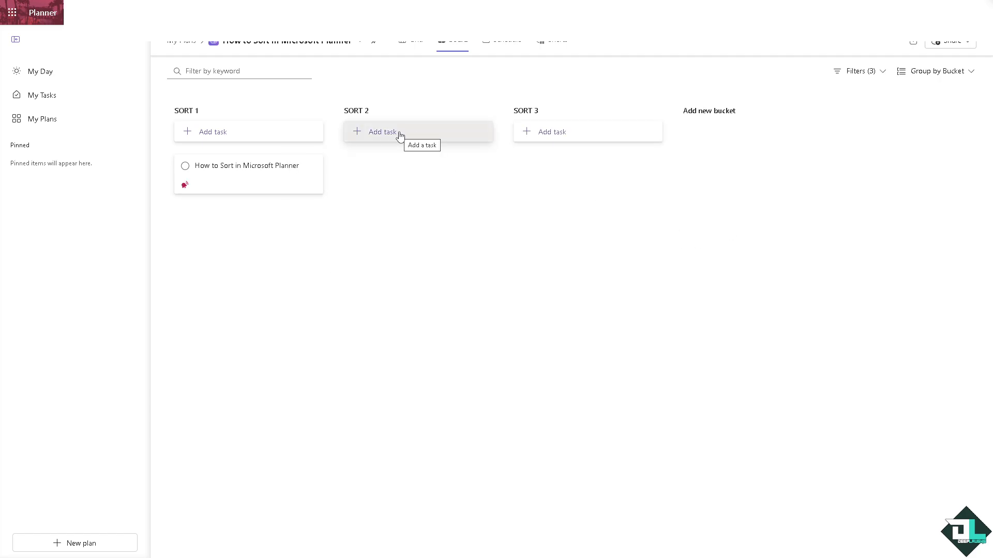
Step: Add a task named 'How to Sort in Microsoft Planner' to the SORT 2 bucket
{"action": "left_click", "coordinate": [400, 134]}
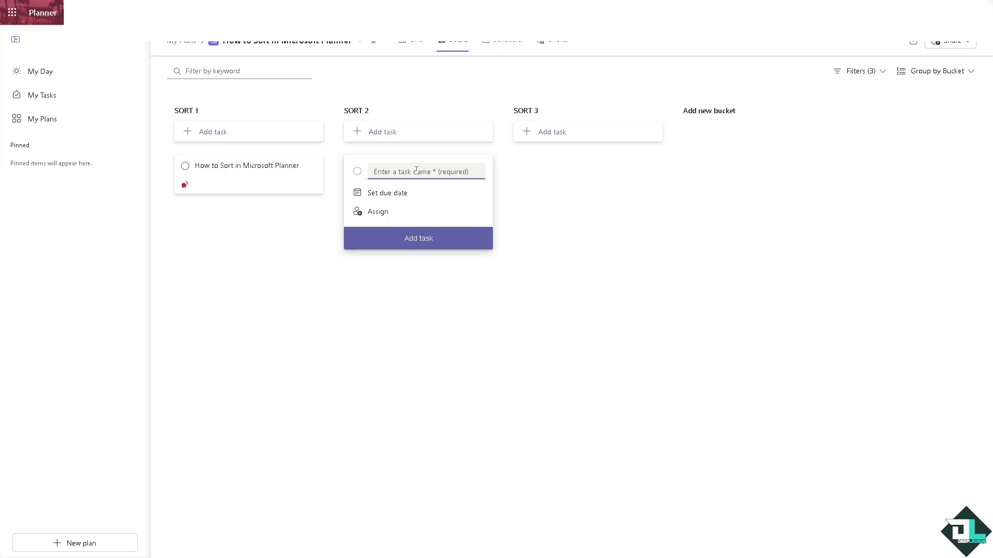
{"action": "type", "text": "How to Sort in Microsoft Planner"}
{"action": "left_click", "coordinate": [420, 237]}
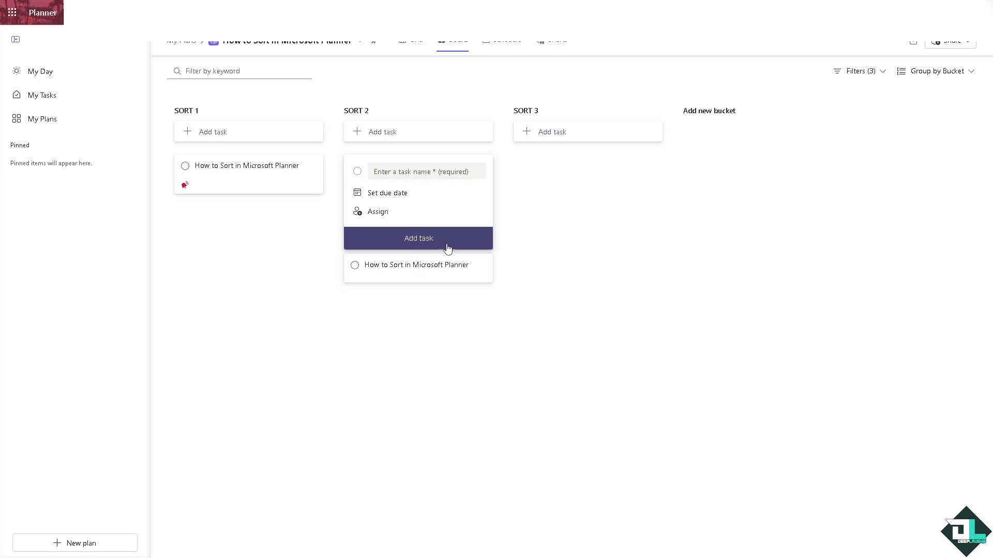
{"action": "key", "text": "Escape"}
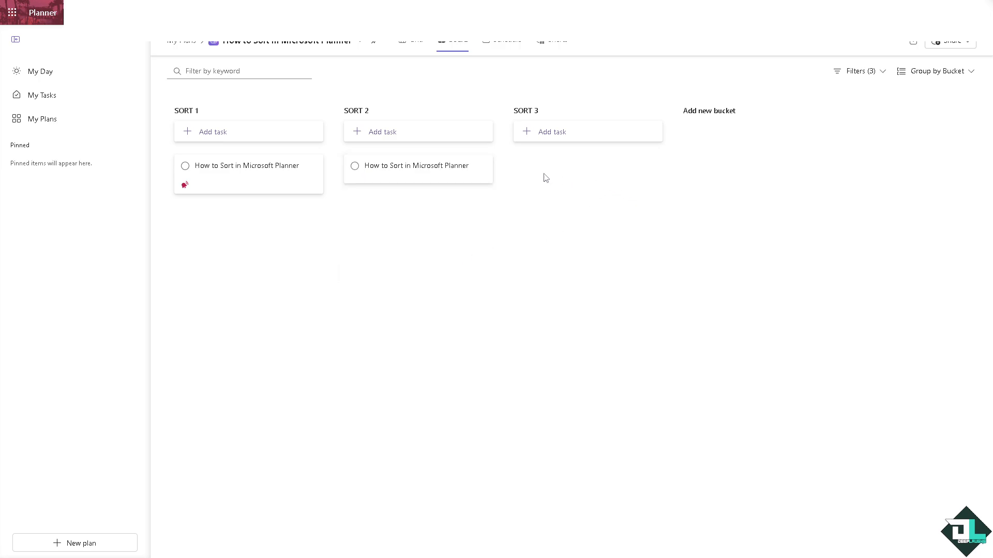
Step: Set the new SORT 2 task's priority to Urgent
{"action": "left_click", "coordinate": [458, 166]}
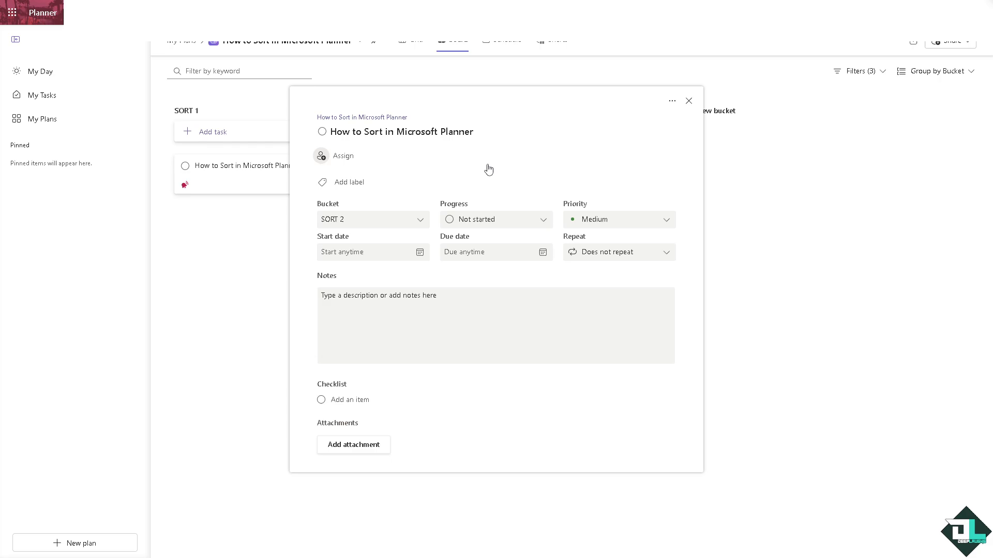
{"action": "left_click", "coordinate": [595, 222]}
{"action": "left_click", "coordinate": [608, 239]}
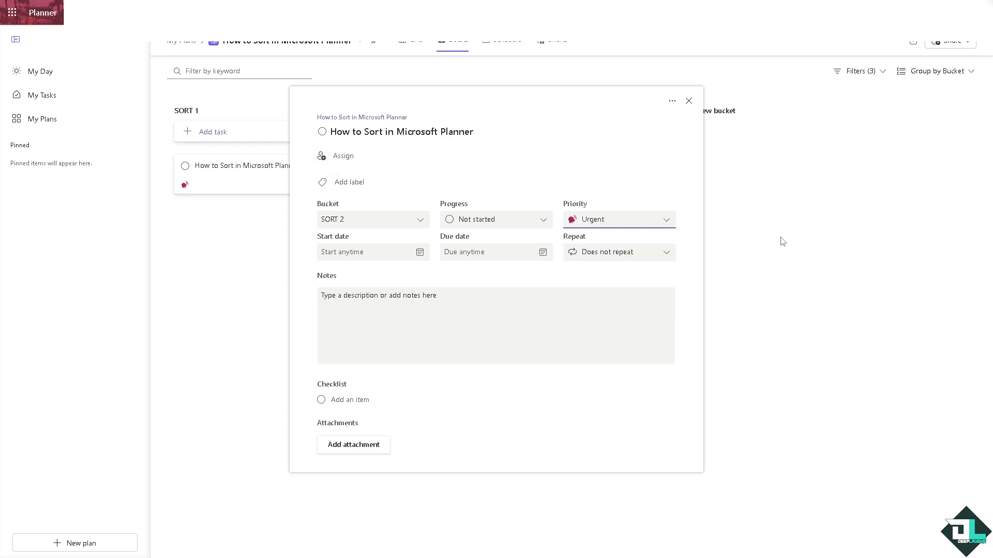
{"action": "left_click", "coordinate": [782, 241]}
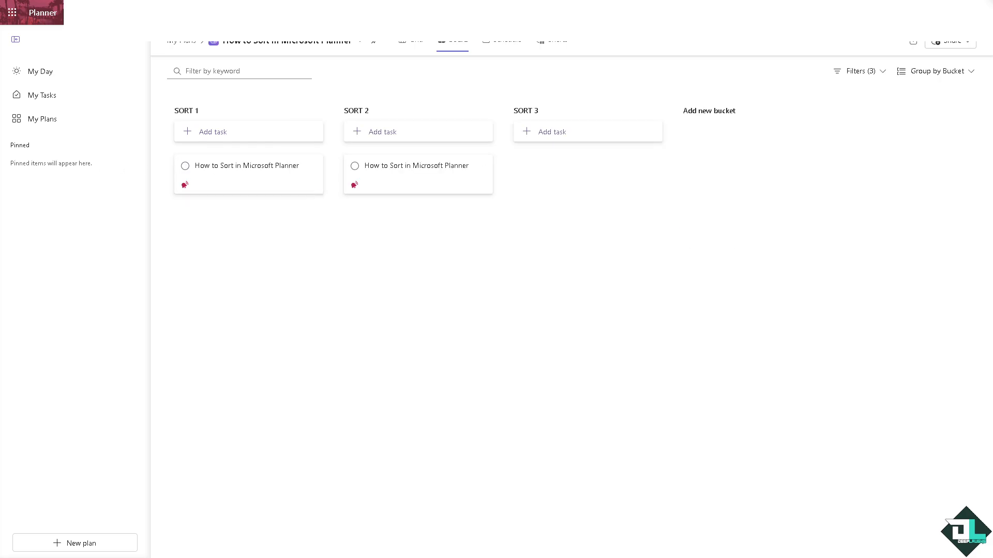